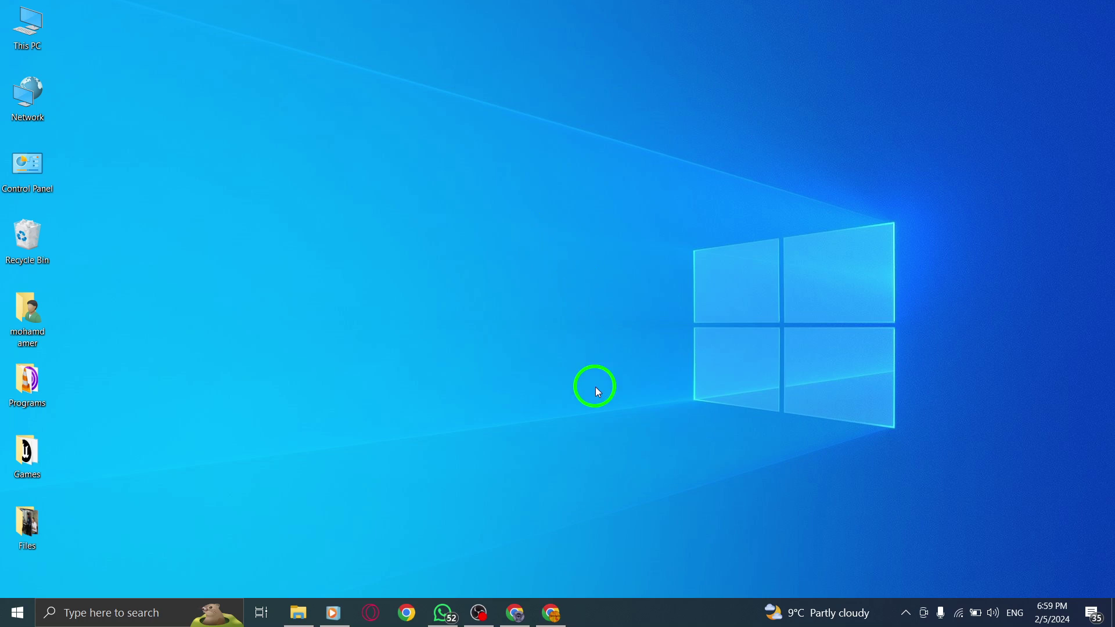
Open Gmail's Contacts side panel from the right-side app strip.
{"action": "left_click", "coordinate": [551, 613]}
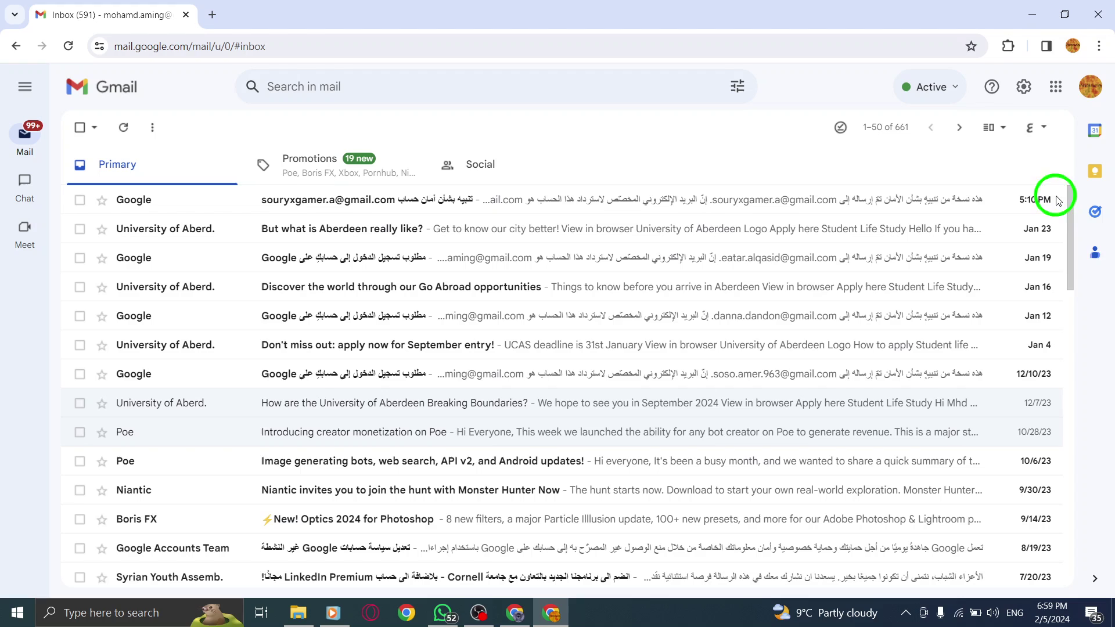
Launch the full Google Contacts page in a new browser tab from the side panel.
{"action": "left_click", "coordinate": [1094, 262]}
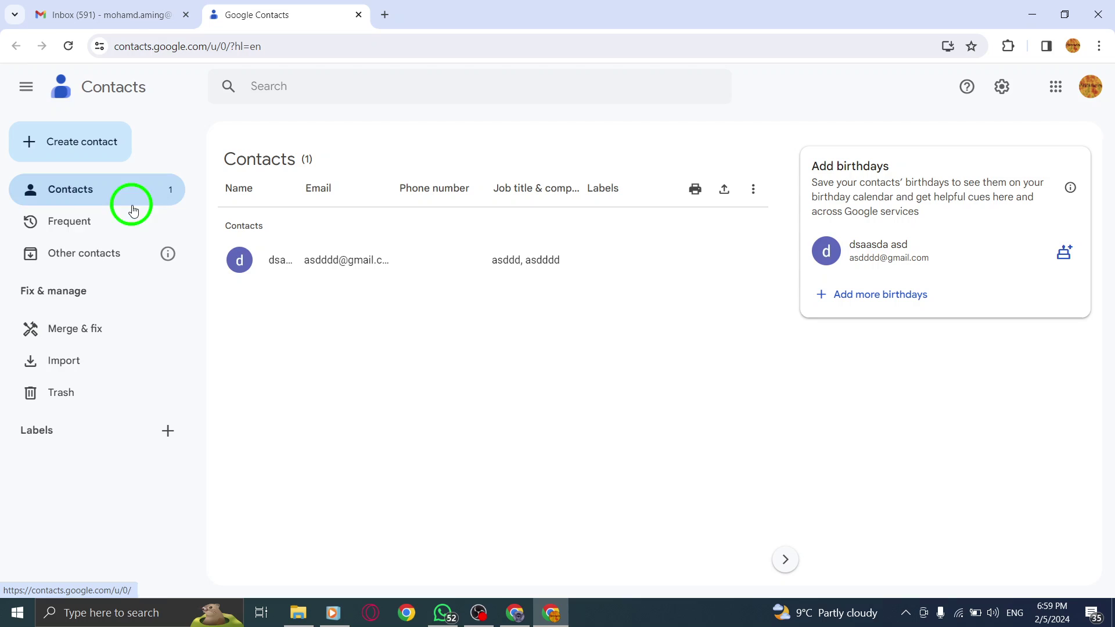
In the Contacts Trash, select the deleted contacts as ds and ddssaa ddssaa.
{"action": "left_click", "coordinate": [64, 402]}
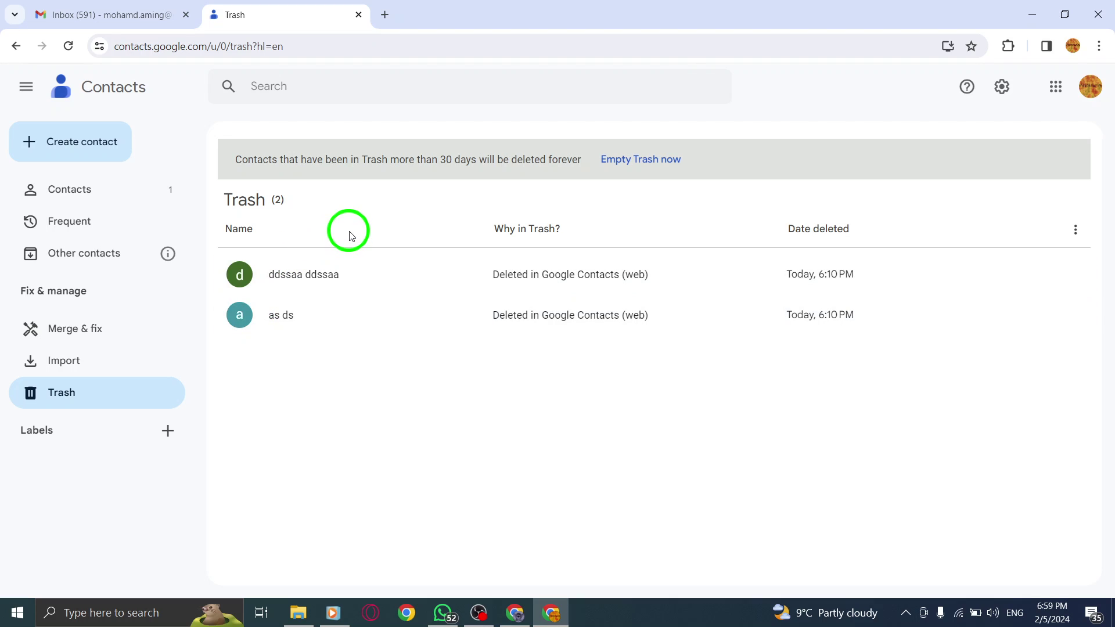
{"action": "mouse_move", "coordinate": [238, 316]}
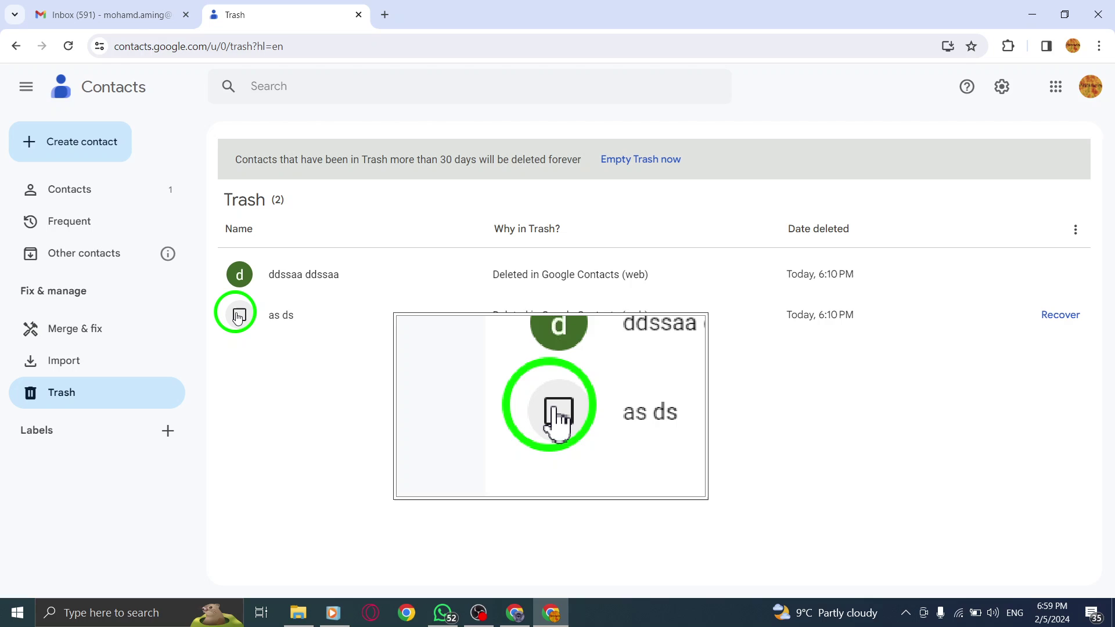
{"action": "left_click", "coordinate": [238, 315]}
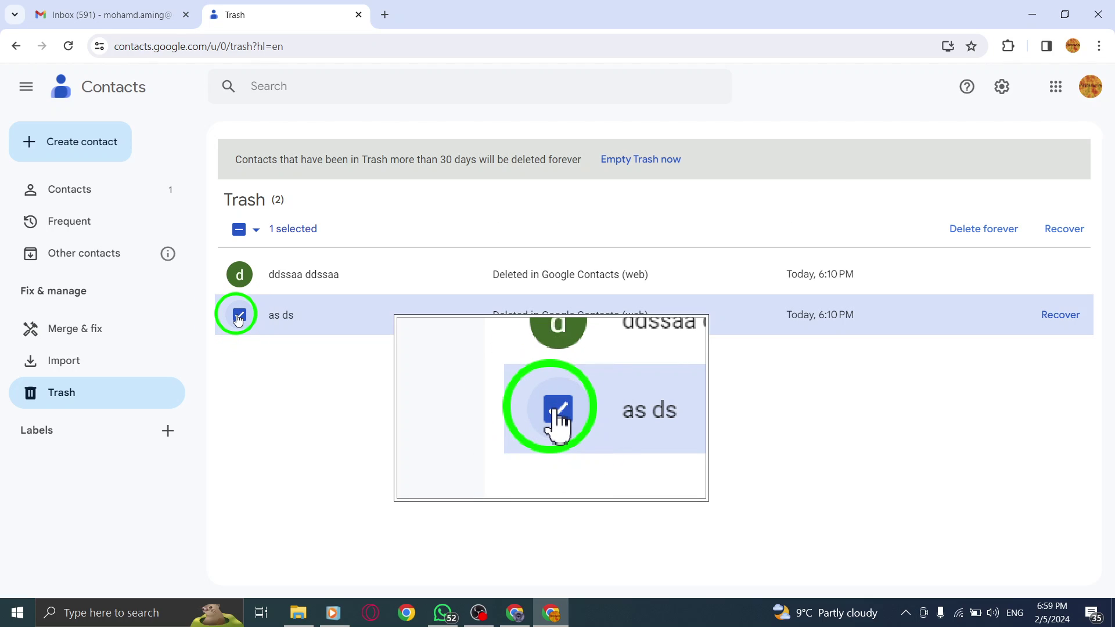
{"action": "left_click", "coordinate": [238, 317]}
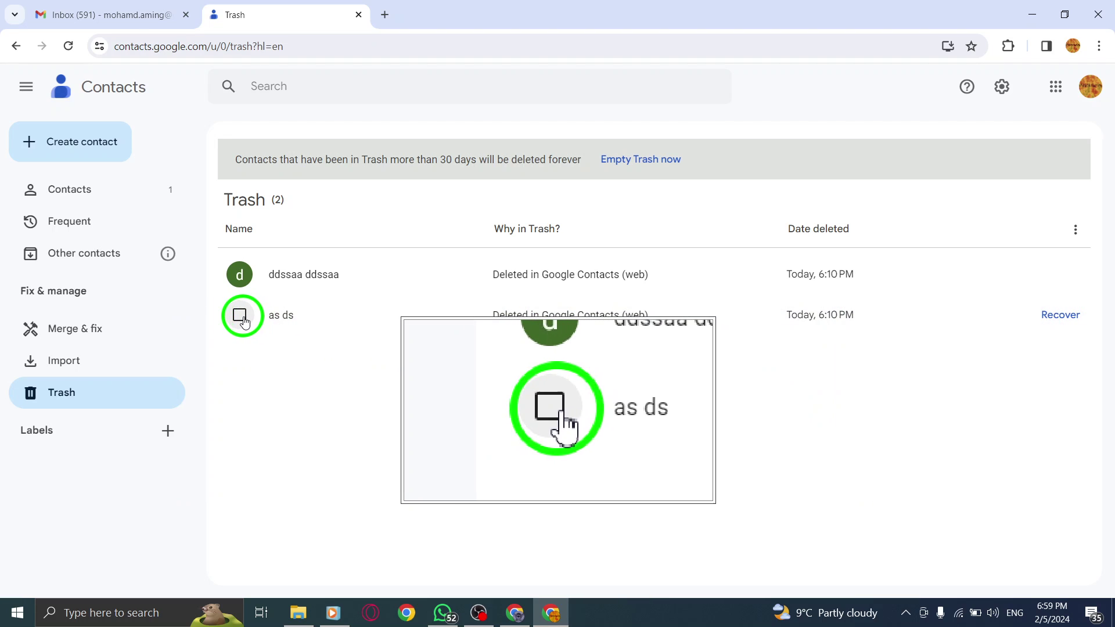
{"action": "left_click", "coordinate": [239, 315]}
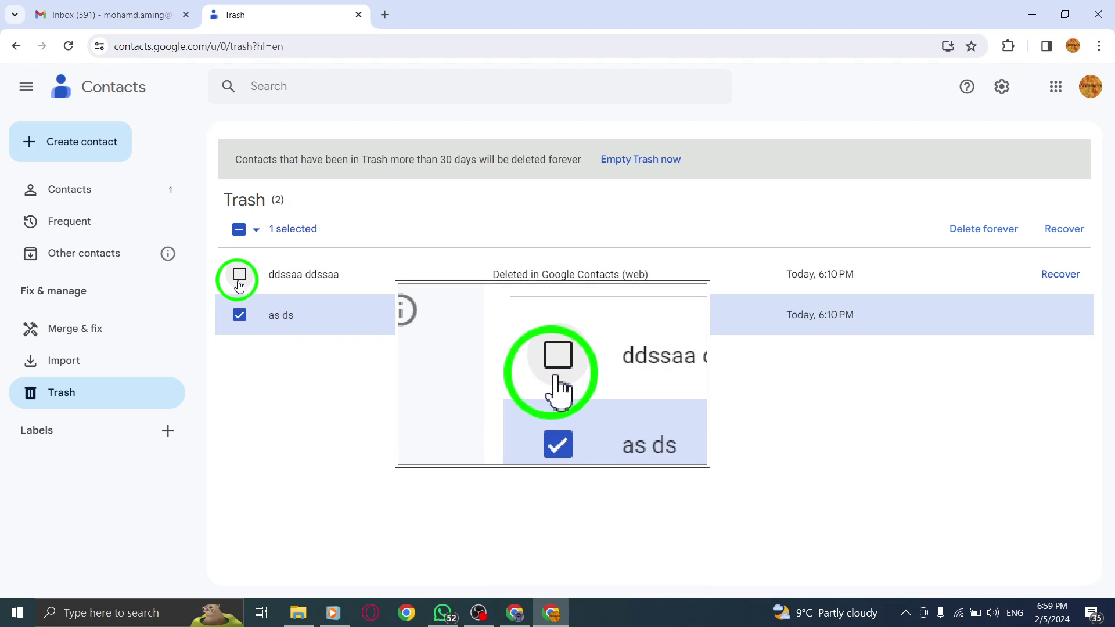
{"action": "left_click", "coordinate": [241, 276]}
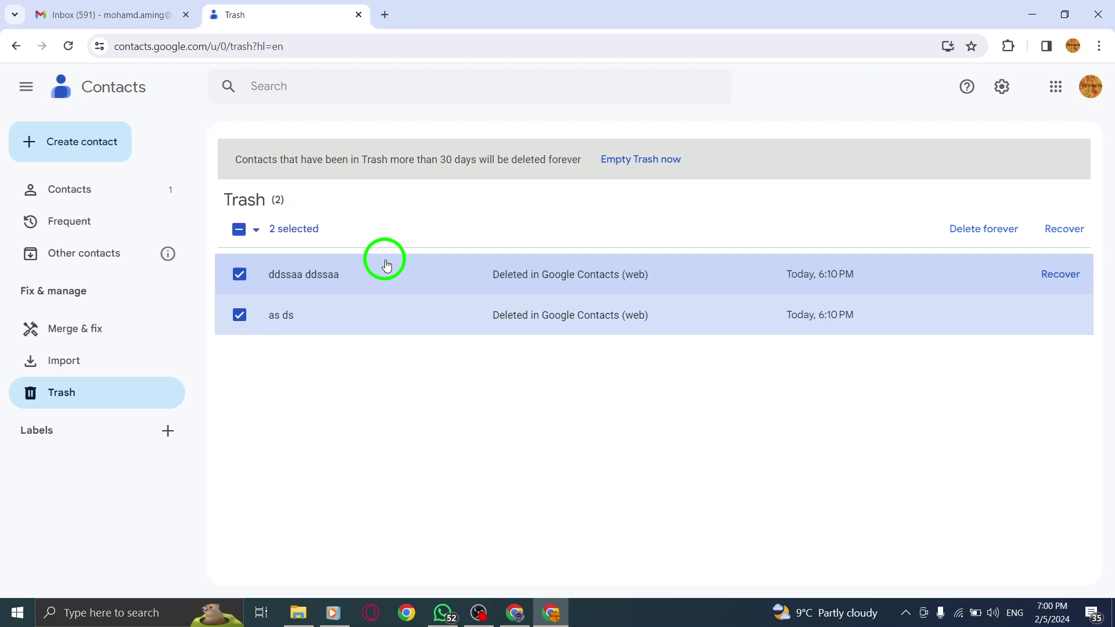
Select all trashed contacts and recover them, then close the Trash tab and contacts panel.
{"action": "left_click", "coordinate": [238, 277]}
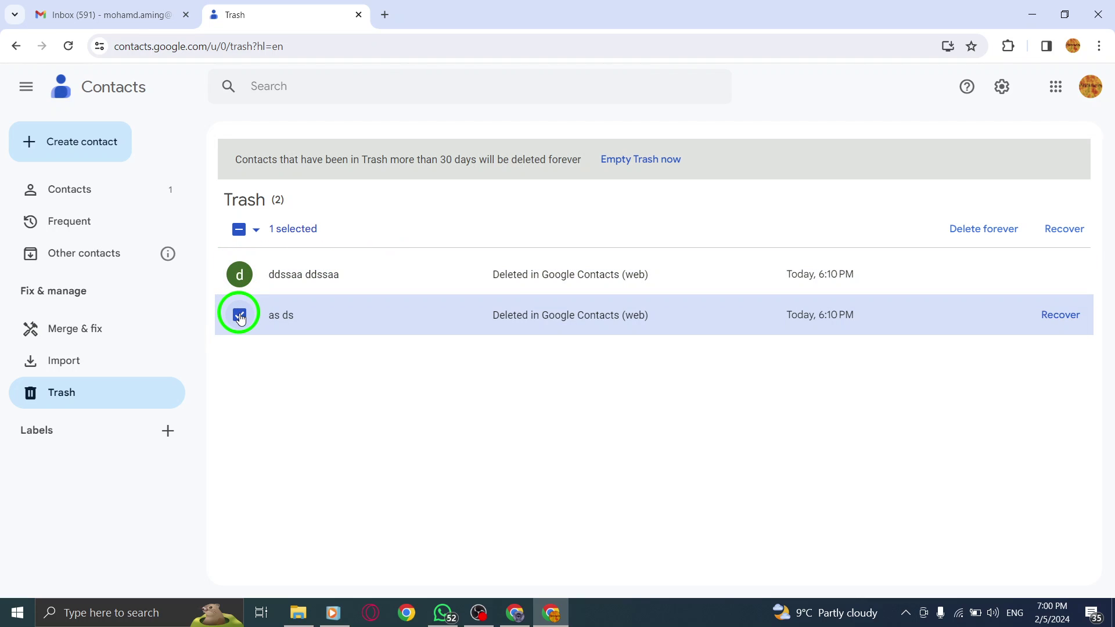
{"action": "left_click", "coordinate": [248, 236]}
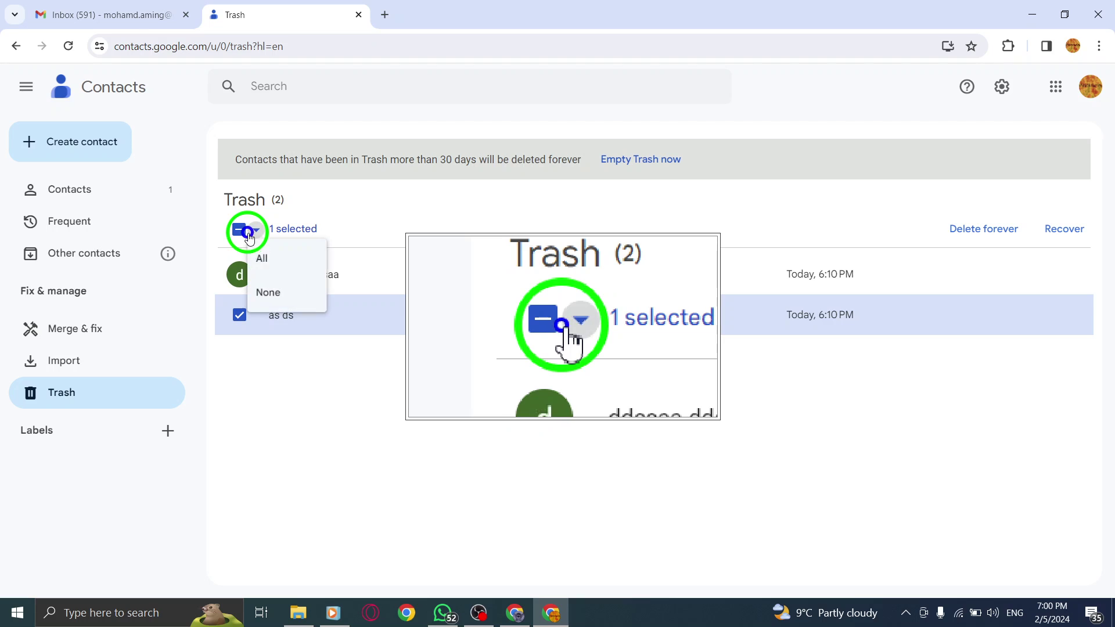
{"action": "left_click", "coordinate": [264, 261]}
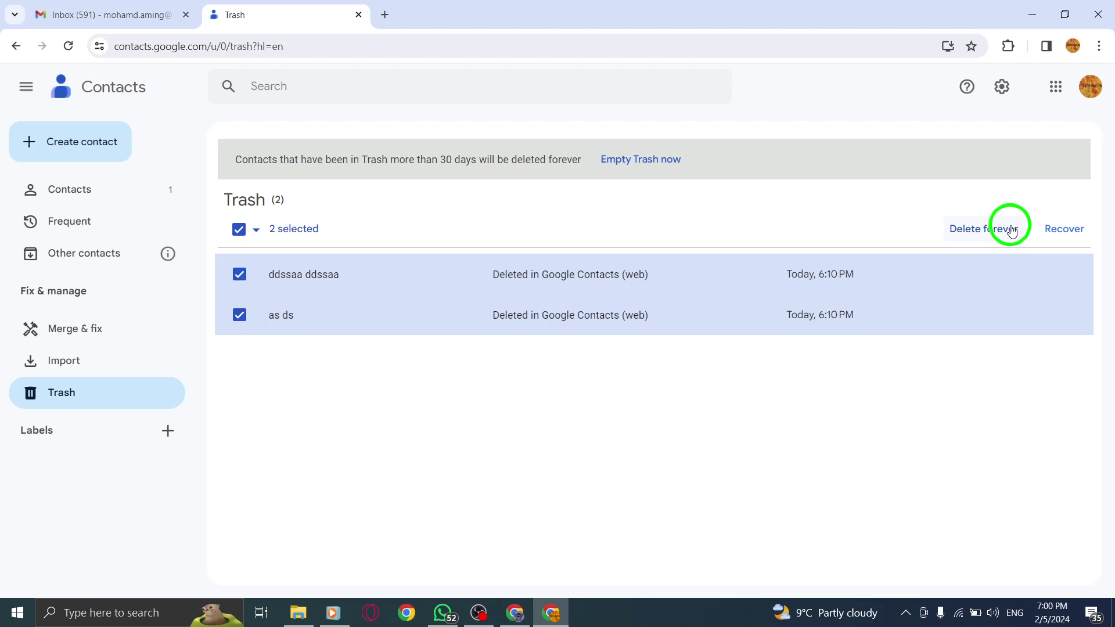
{"action": "left_click", "coordinate": [1063, 235]}
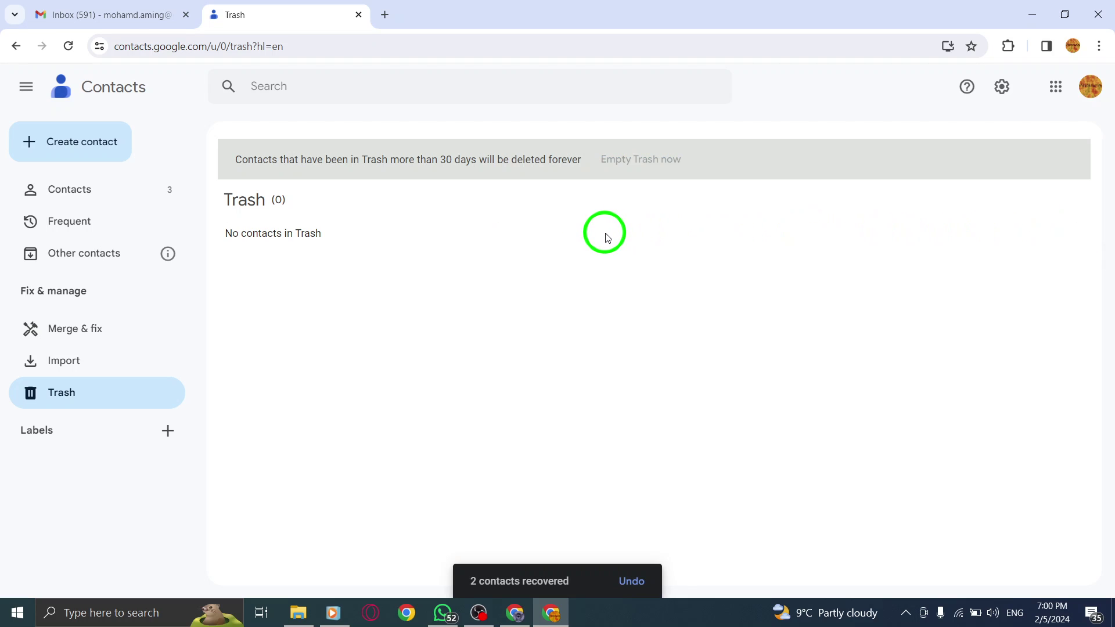
{"action": "left_click", "coordinate": [358, 15]}
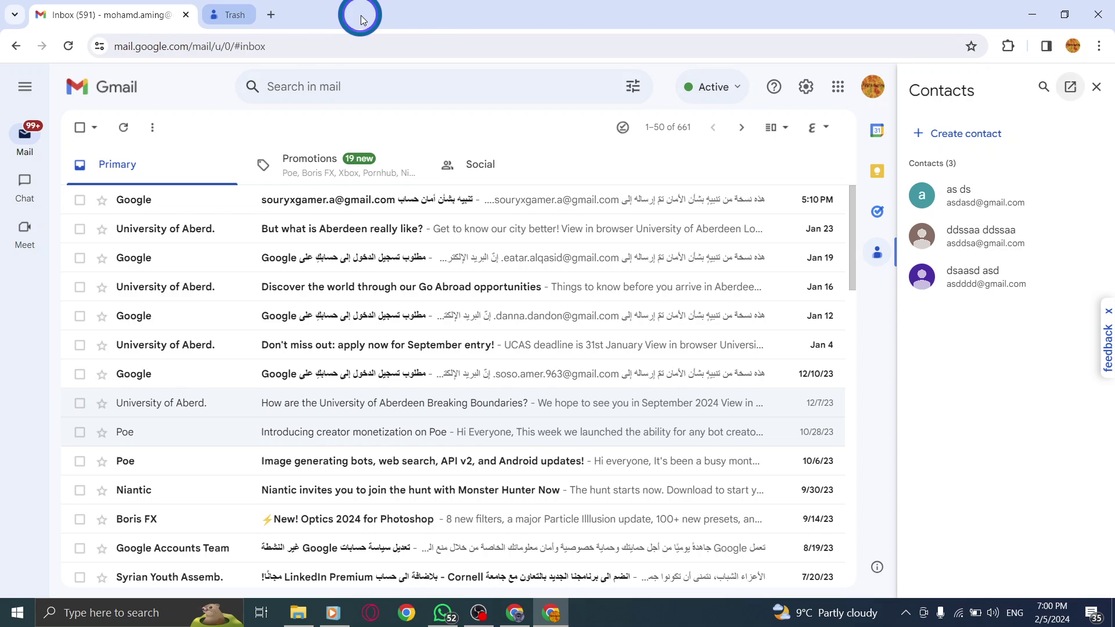
{"action": "left_click", "coordinate": [1096, 87]}
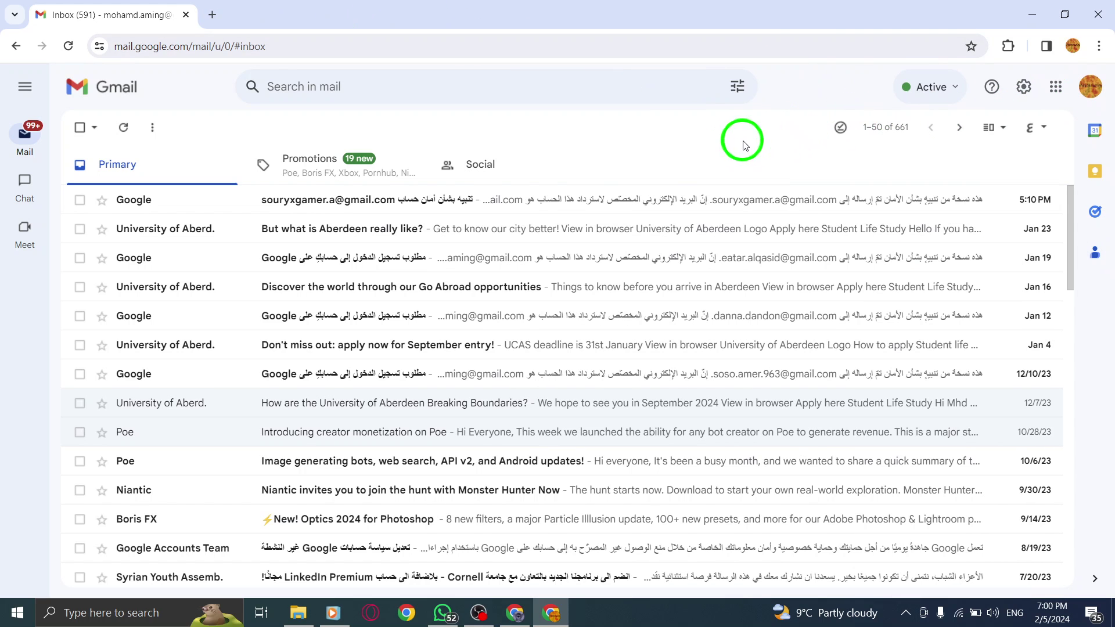
Minimise the Gmail window and refresh the Windows desktop.
{"action": "left_click", "coordinate": [1030, 15]}
{"action": "right_click", "coordinate": [511, 172]}
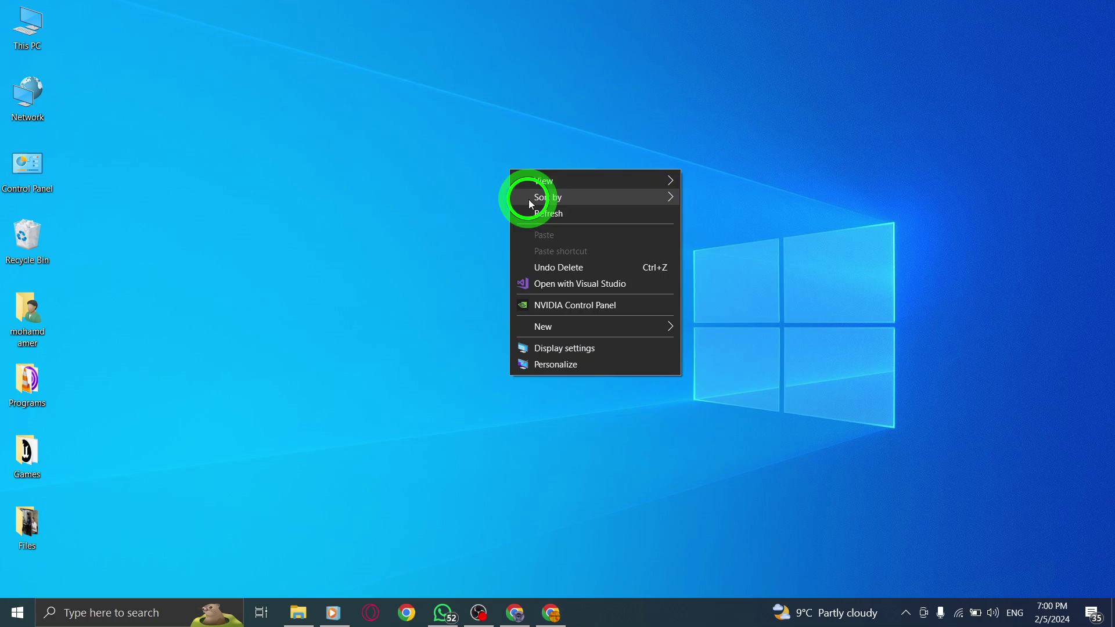
{"action": "left_click", "coordinate": [534, 213]}
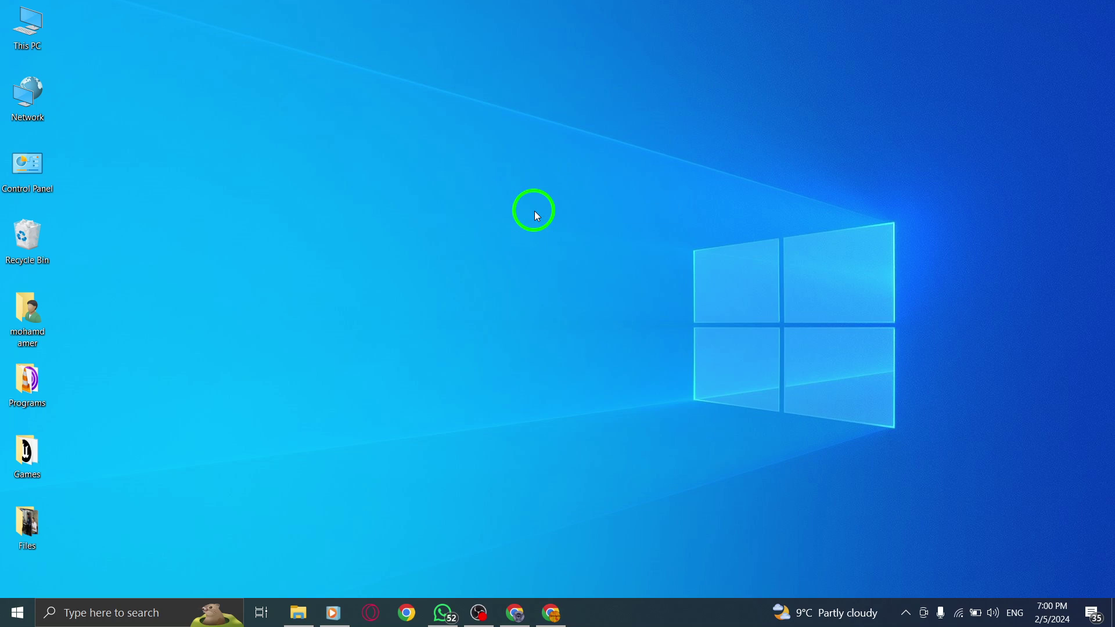